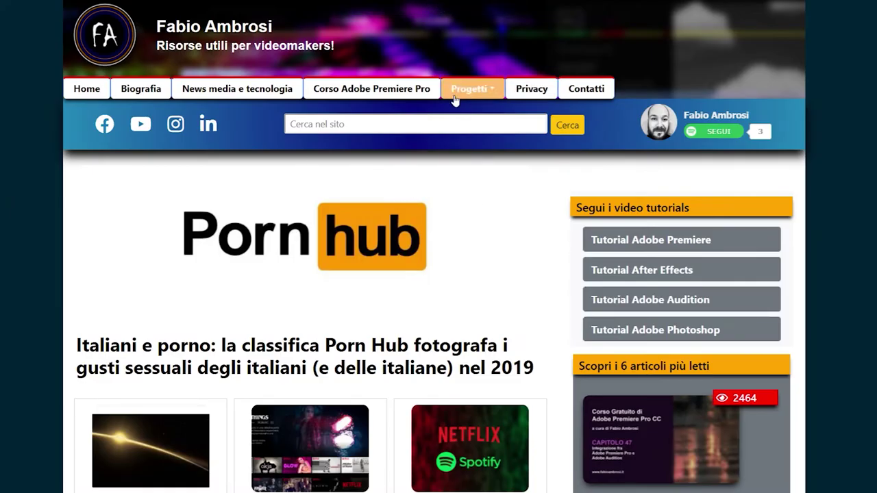
Open the free Corso Adobe Premiere Pro page and scroll down to its lesson list.
click(370, 89)
scroll(481, 251, down, 2)
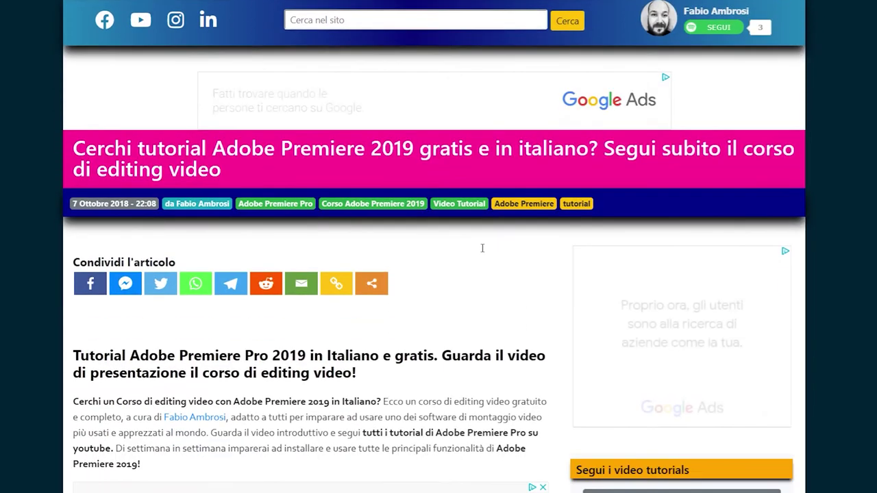
scroll(482, 252, down, 1)
scroll(482, 251, down, 3)
scroll(481, 251, down, 4)
scroll(482, 251, down, 4)
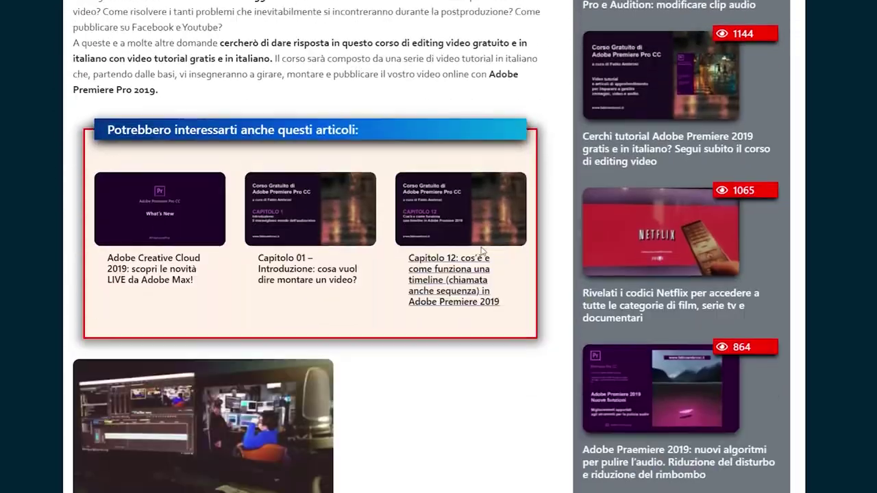
scroll(482, 251, down, 5)
scroll(482, 252, down, 4)
scroll(481, 252, down, 4)
scroll(481, 252, down, 6)
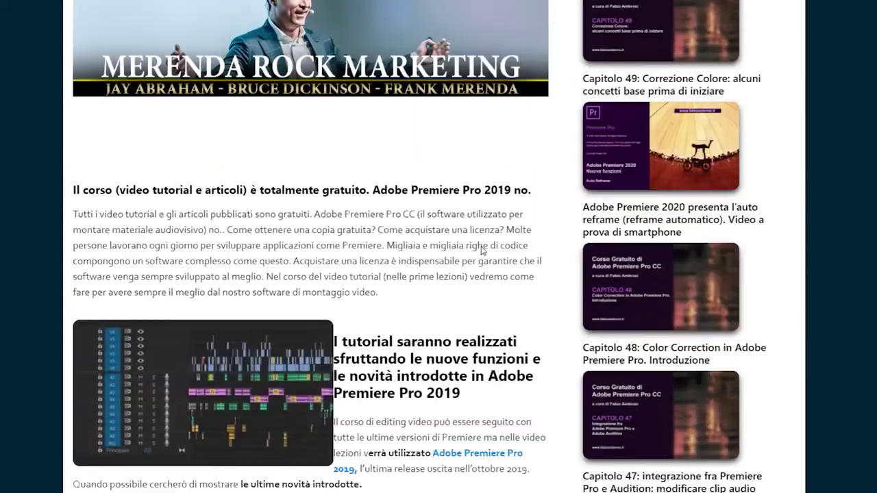
scroll(482, 251, down, 7)
scroll(482, 252, down, 5)
scroll(482, 252, down, 2)
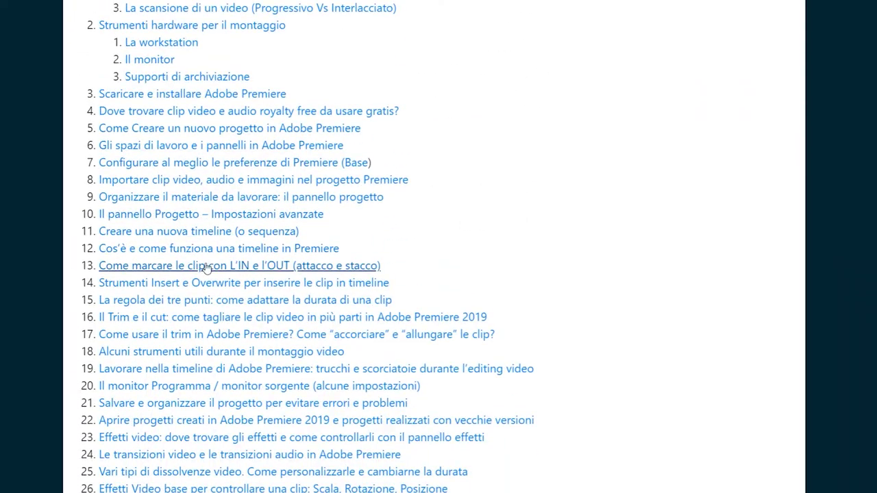
Open lesson 17 on trimming clips and read through the page.
click(208, 334)
scroll(208, 335, down, 1)
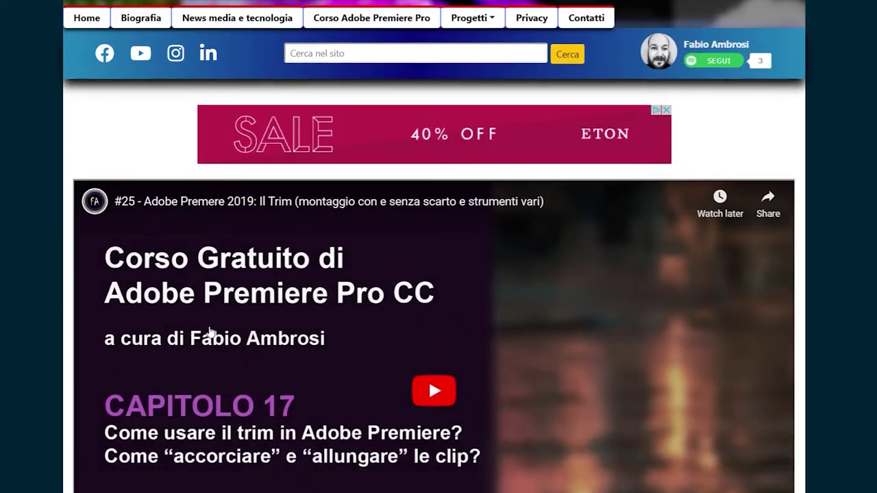
scroll(208, 334, down, 4)
scroll(230, 227, up, 1)
scroll(225, 206, down, 2)
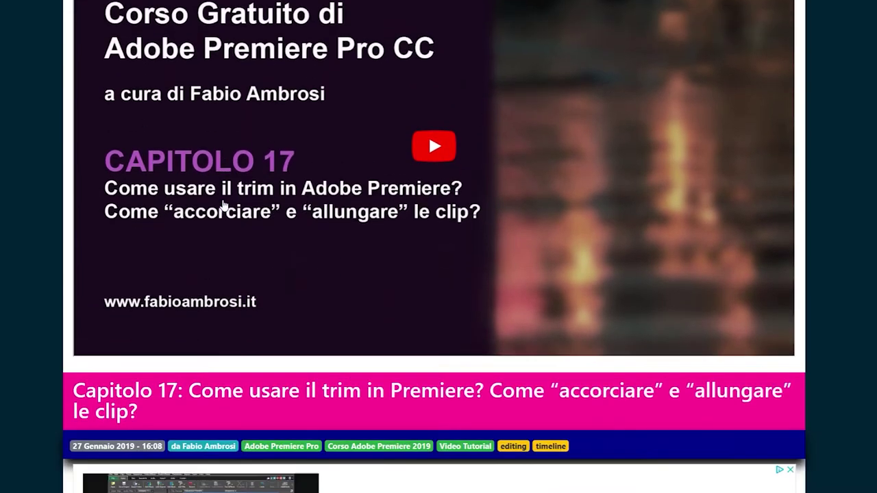
scroll(225, 206, down, 6)
scroll(222, 203, down, 5)
scroll(222, 204, down, 5)
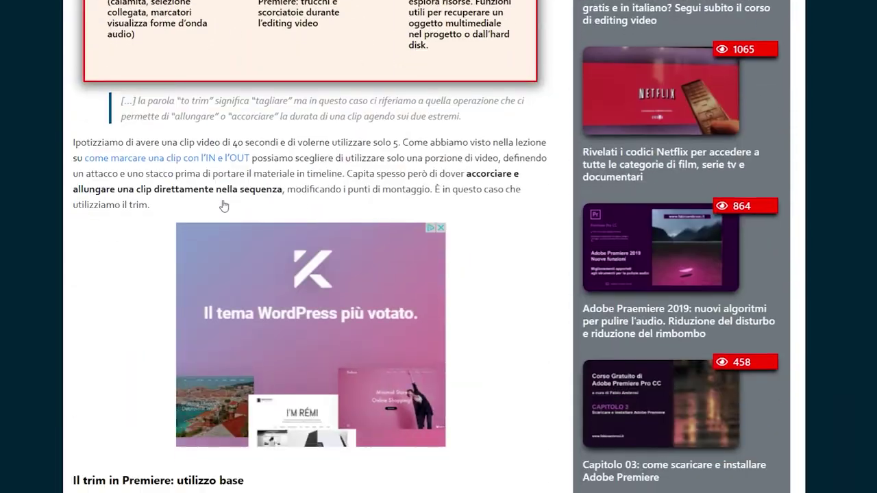
scroll(223, 203, down, 3)
scroll(223, 200, down, 4)
scroll(223, 200, down, 4)
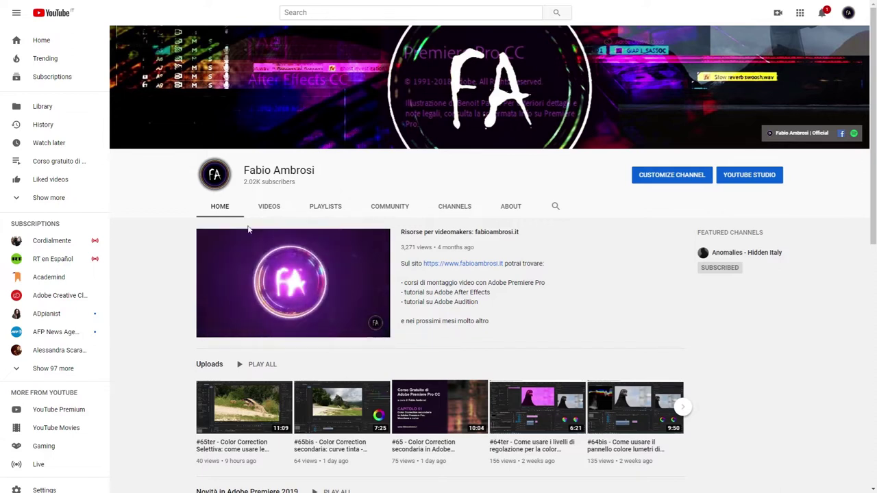
Show the channel's VIDEOS tab and scroll through the uploaded videos.
click(269, 208)
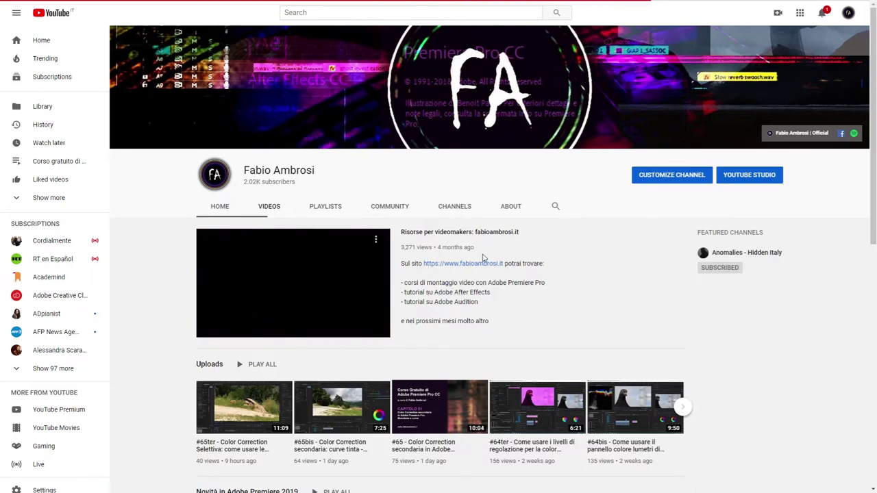
scroll(481, 259, down, 2)
scroll(480, 254, down, 2)
scroll(479, 254, up, 4)
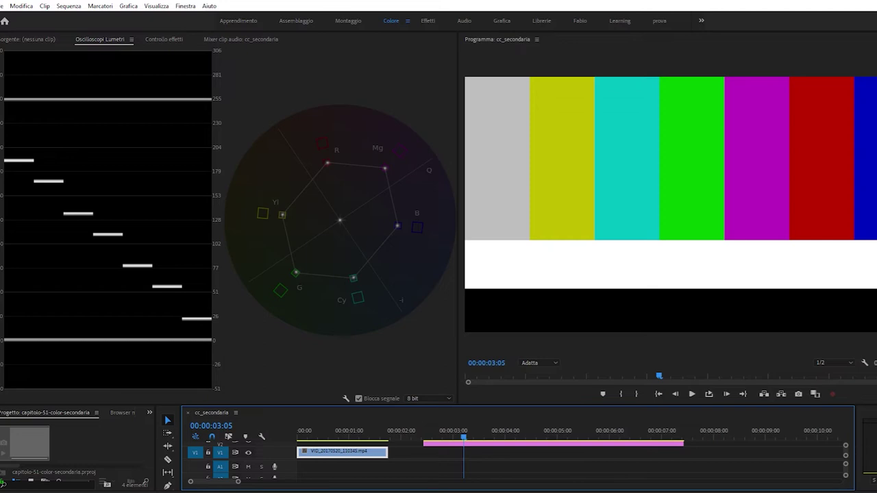
With the Program monitor active, open Colore Lumetri from the Finestra menu.
click(548, 180)
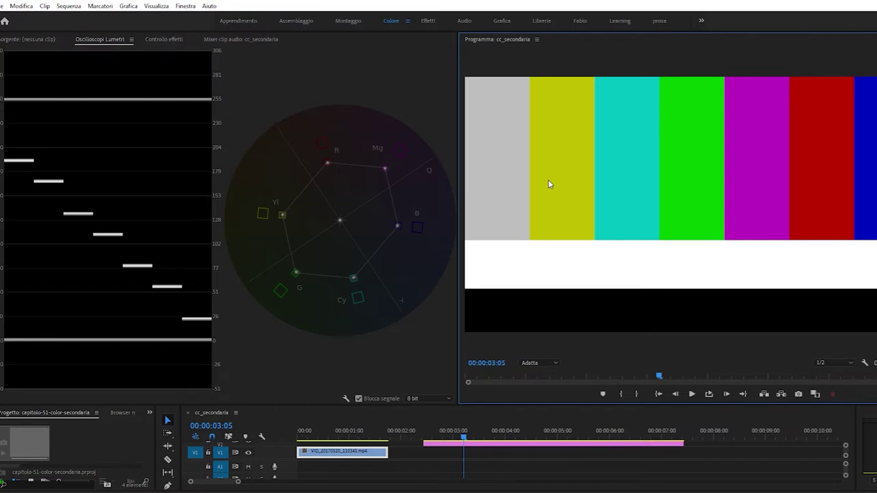
click(184, 6)
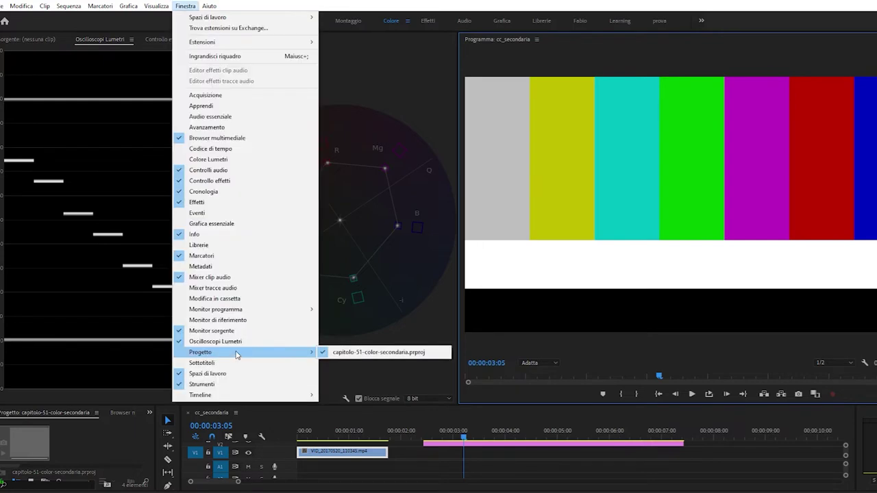
click(243, 160)
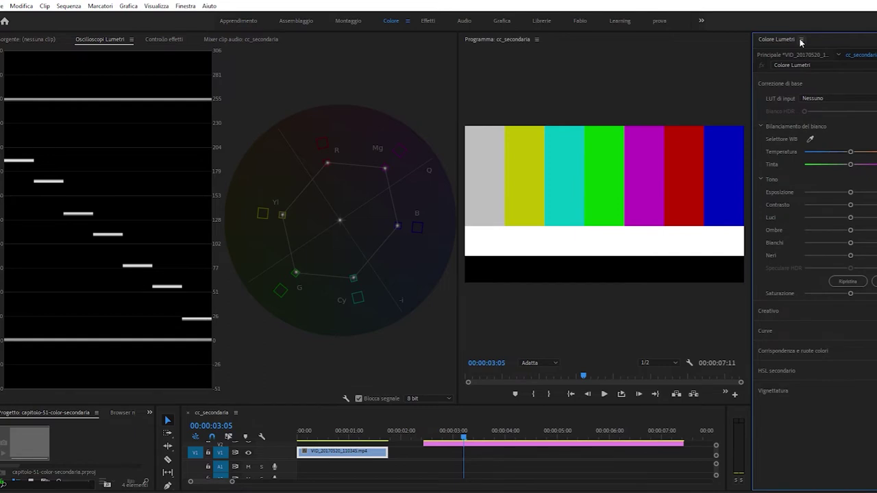
Choose Chiudi pannello from the Colore Lumetri panel menu.
click(799, 39)
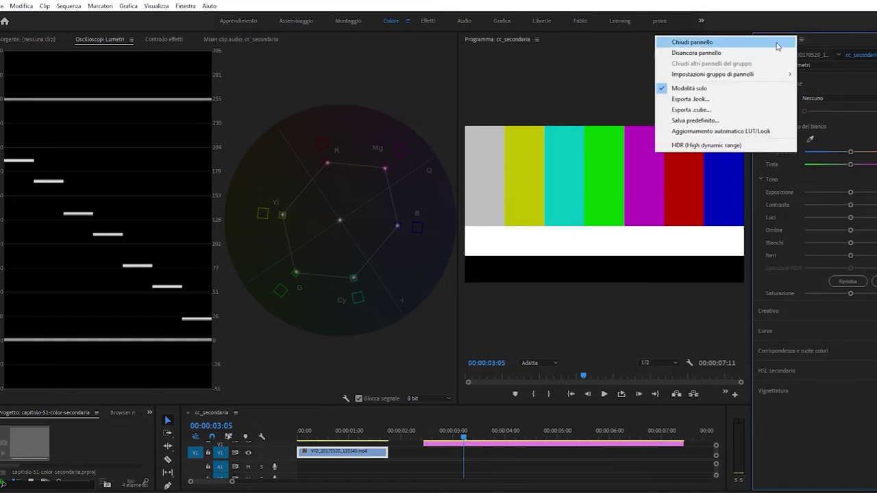
click(777, 44)
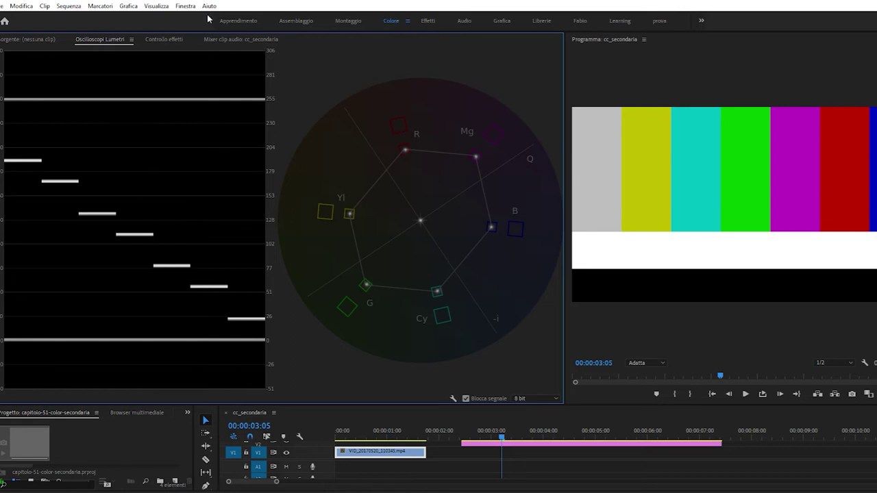
Reset the workspace to its saved layout, switch to Colore, and show the Oscilloscopi Lumetri tab.
click(188, 7)
mouse_move(190, 18)
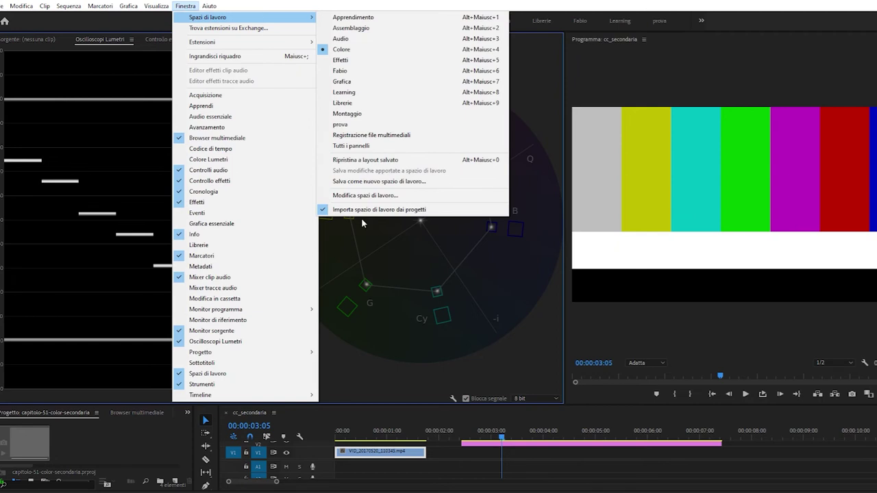
click(400, 160)
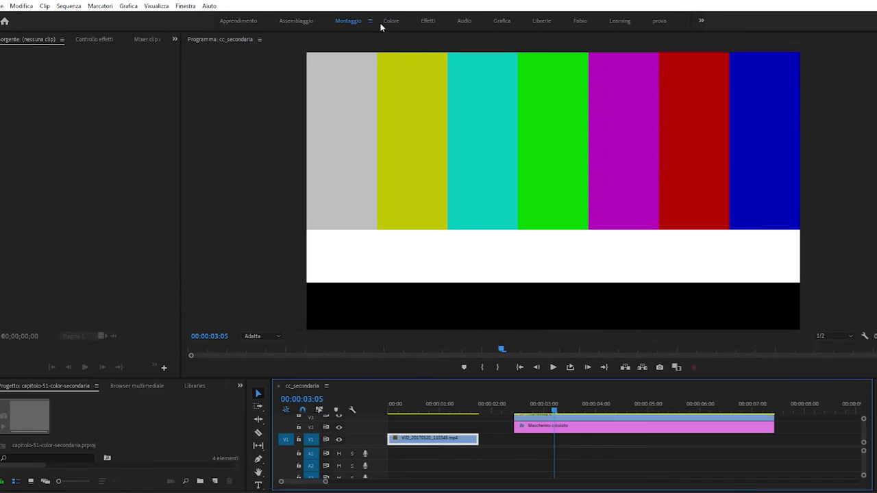
click(392, 21)
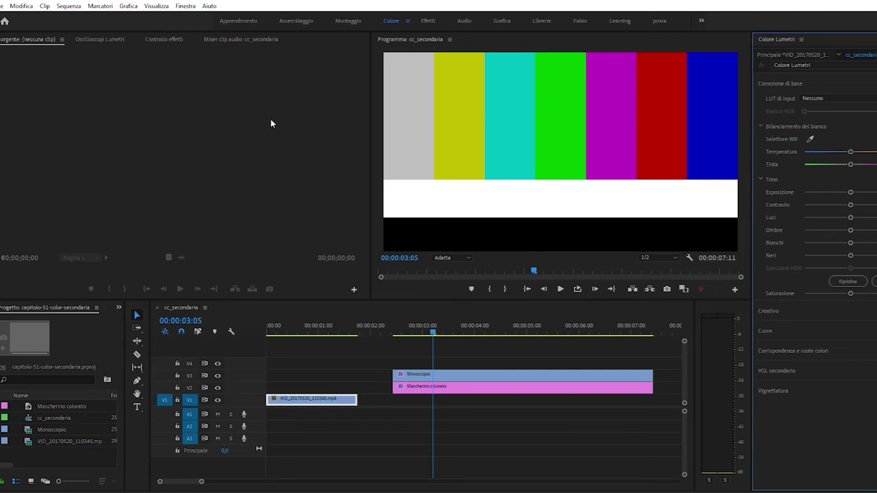
click(104, 38)
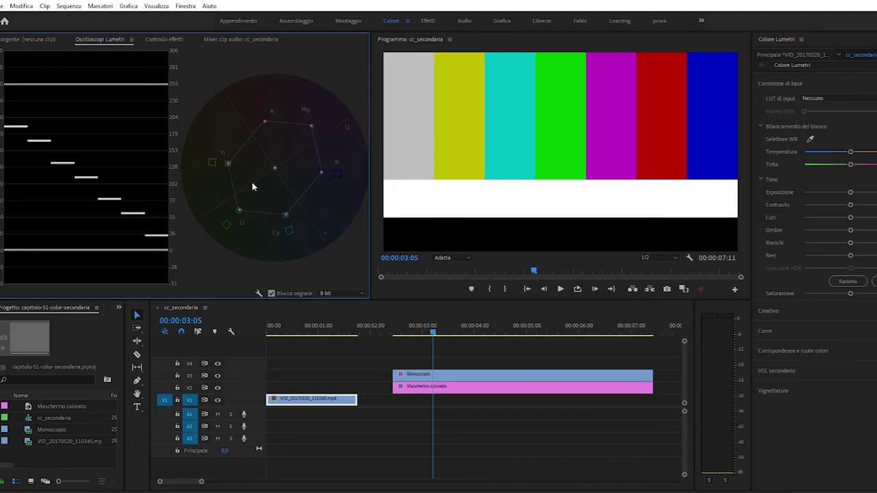
Close the Oscilloscopi Lumetri panel, then reopen it from the Finestra menu.
click(131, 40)
click(153, 43)
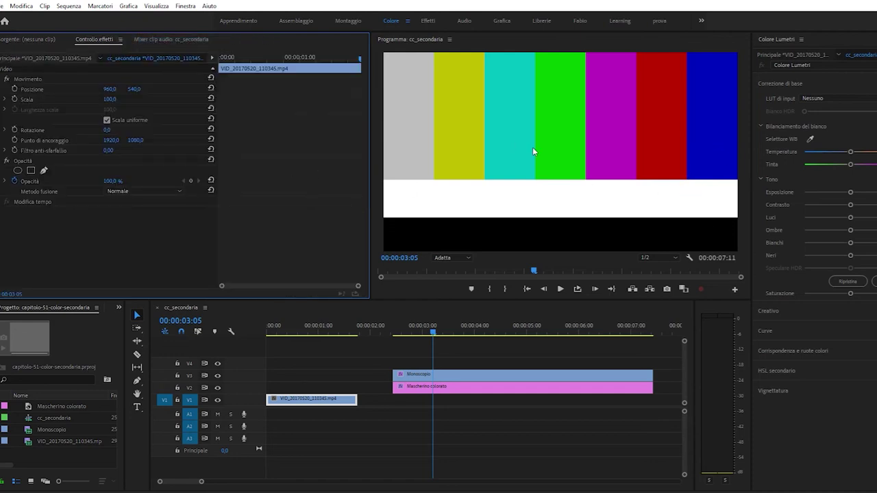
click(184, 6)
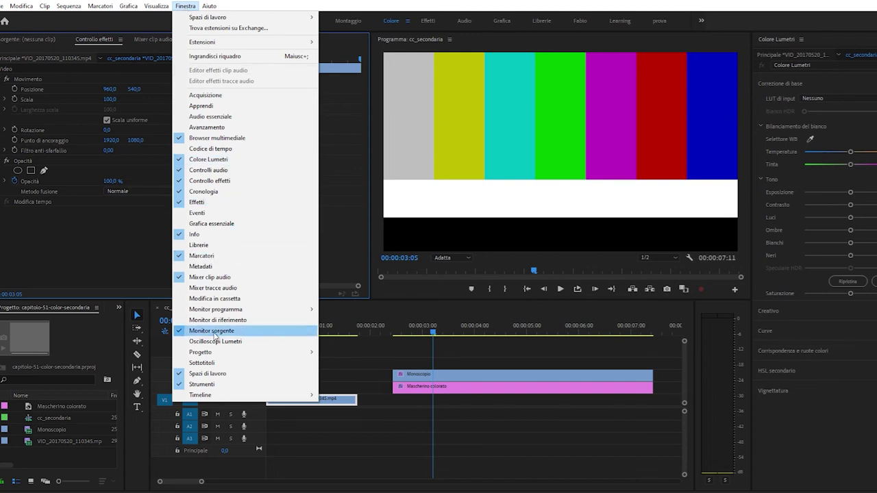
click(253, 342)
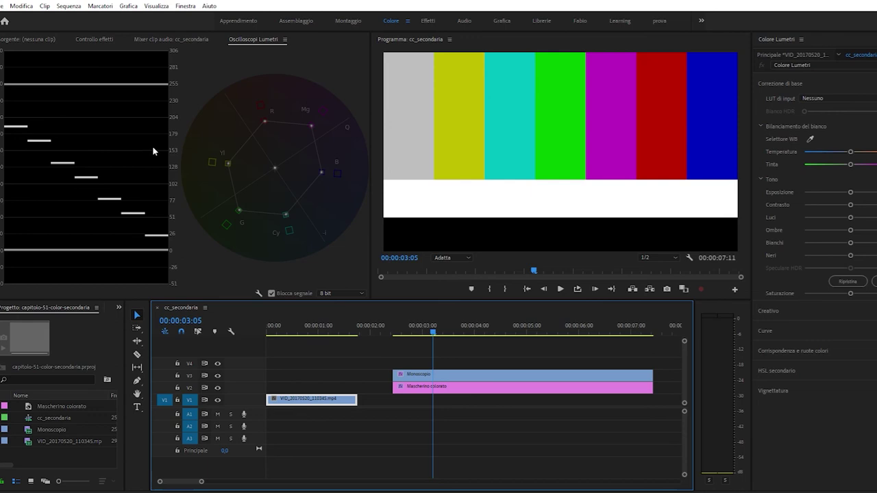
Browse the vectorscope's Luminosità and Tipo di forma d'onda options, leaving them unchanged.
right_click(246, 109)
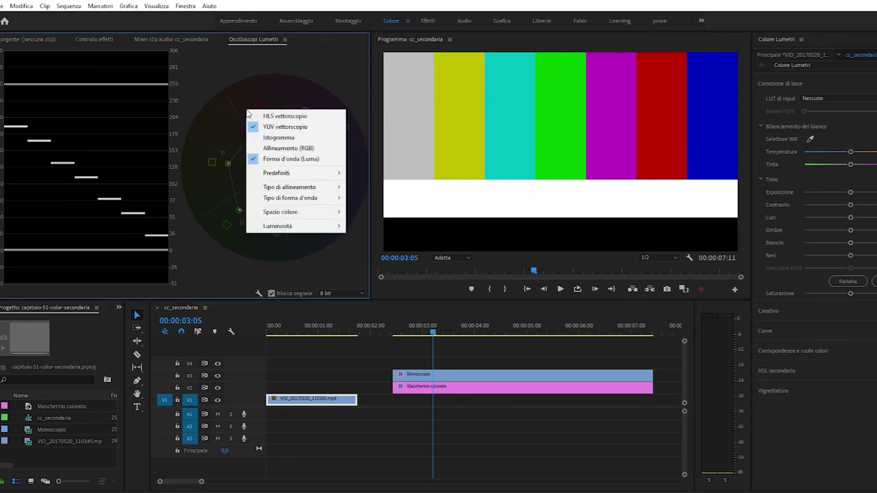
mouse_move(299, 227)
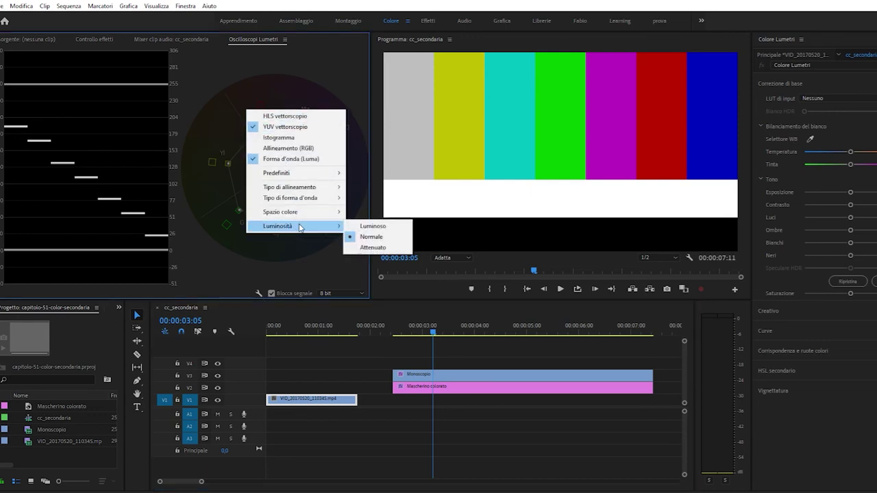
mouse_move(307, 197)
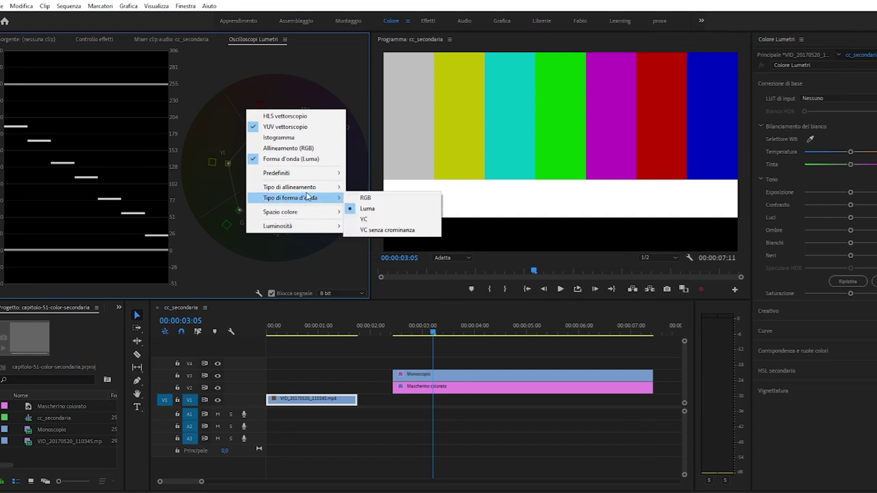
click(232, 96)
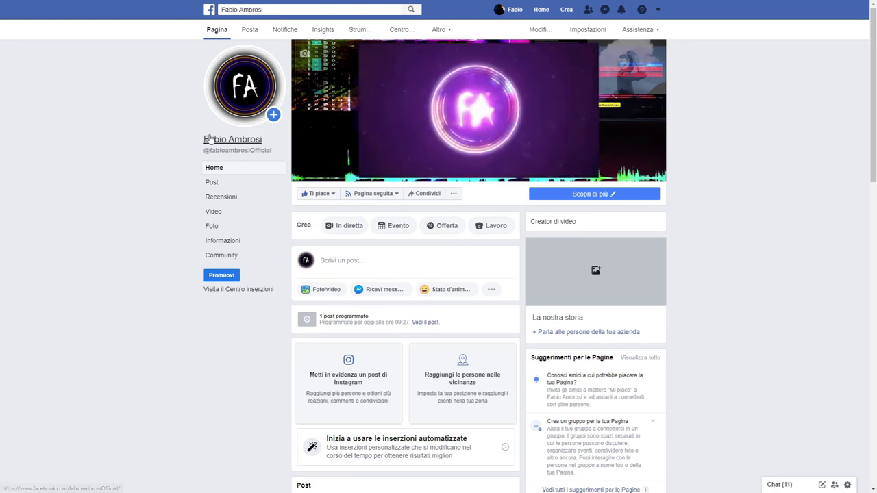
scroll(183, 148, down, 10)
scroll(182, 148, down, 3)
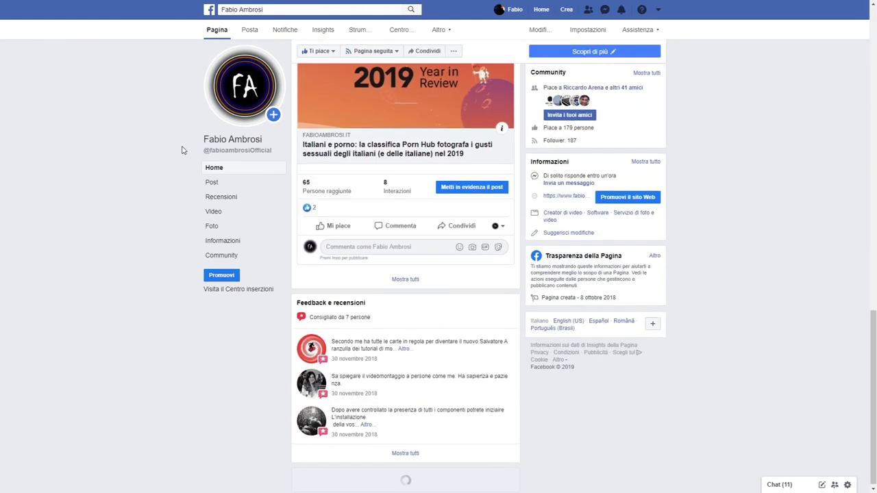
scroll(460, 253, down, 1)
scroll(460, 253, down, 4)
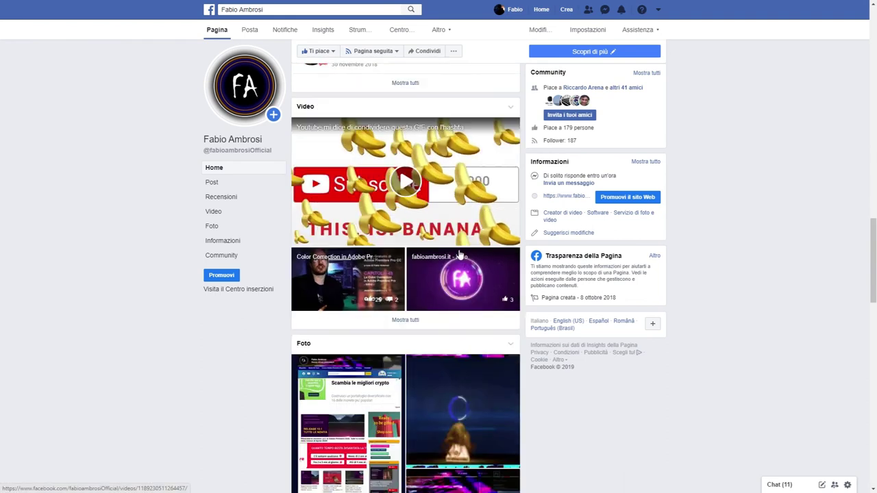
scroll(460, 253, down, 4)
scroll(460, 254, down, 2)
scroll(459, 253, down, 3)
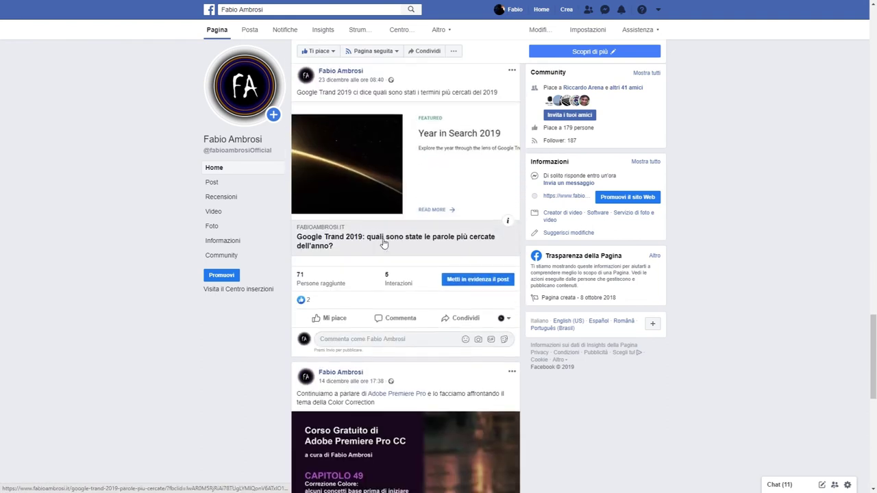